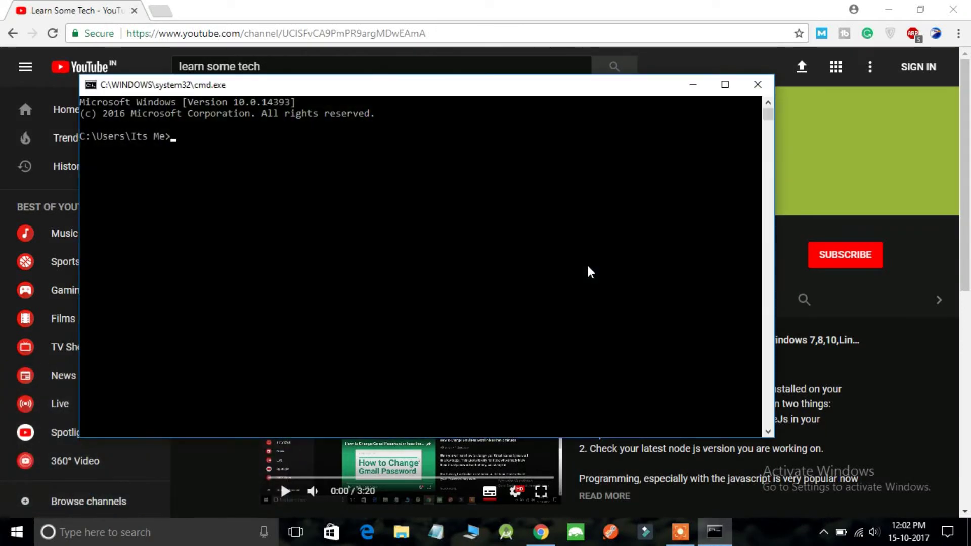
Step: Enter the node command in the open command window
type("node")
key("Return")
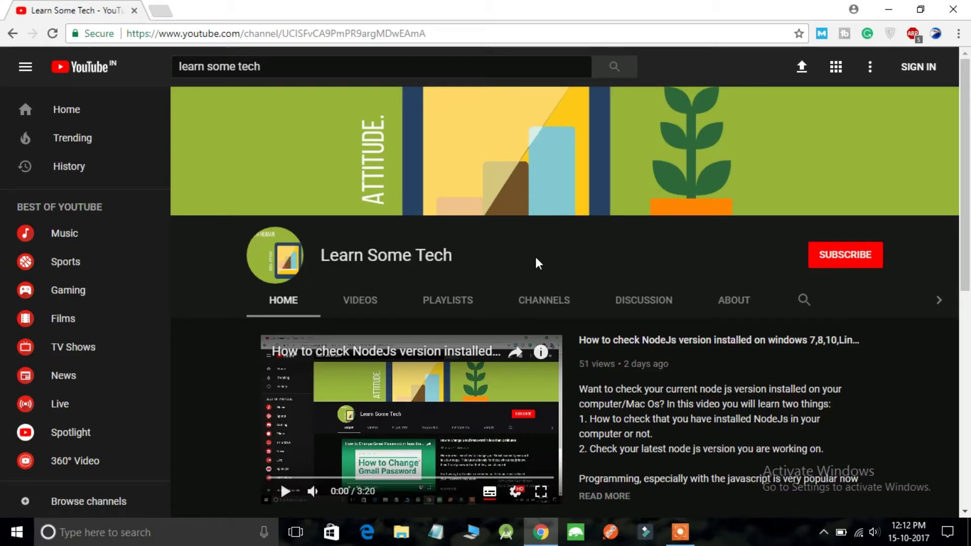
Step: Launch Command Prompt with Win+R and run node, getting a 'not recognized' error
key("super+r")
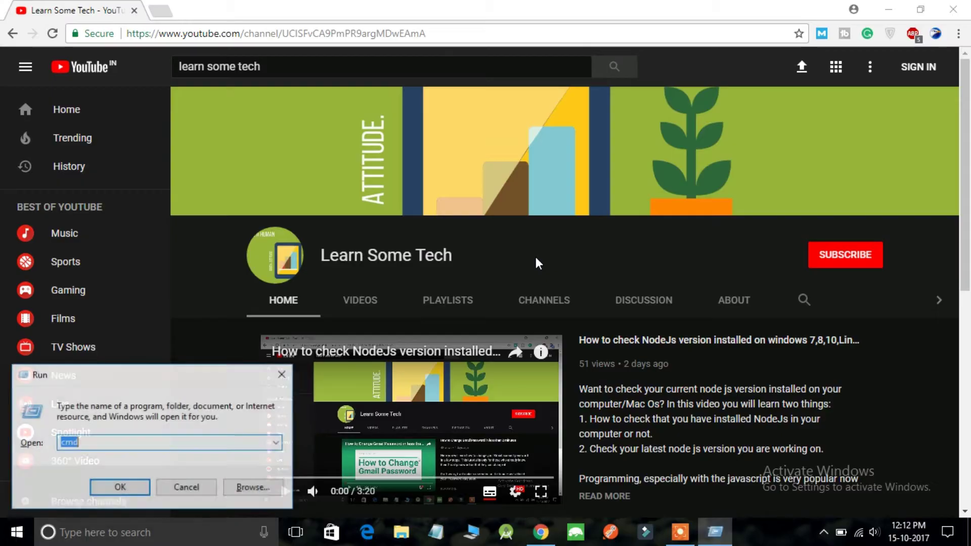
key("Return")
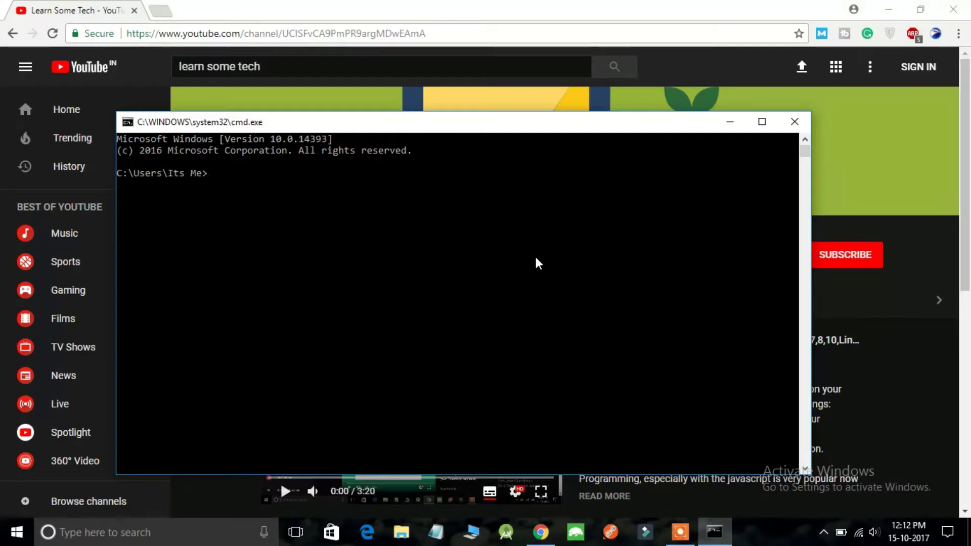
type("node")
key("Return")
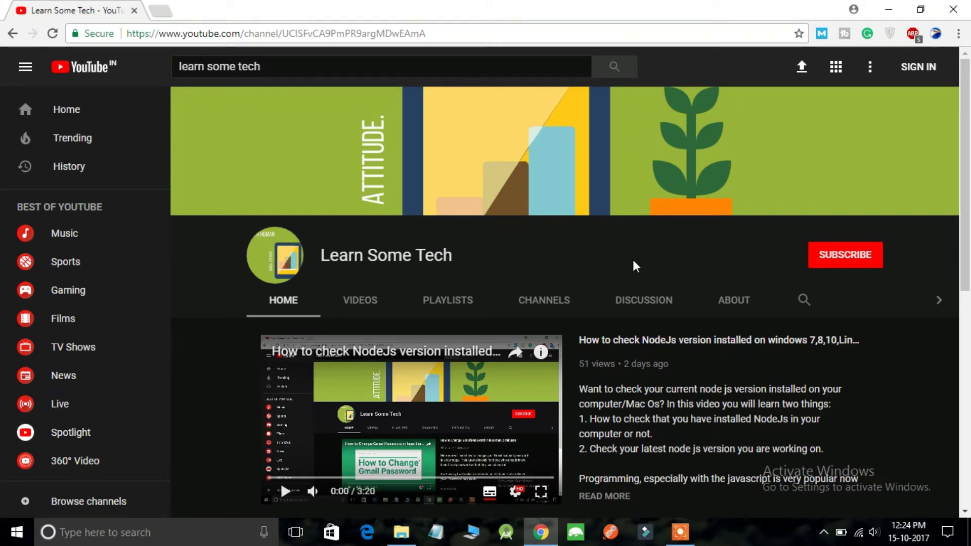
Step: Browse File Explorer to C:\Program Files\nodejs and show its full path in the address bar
left_click(473, 535)
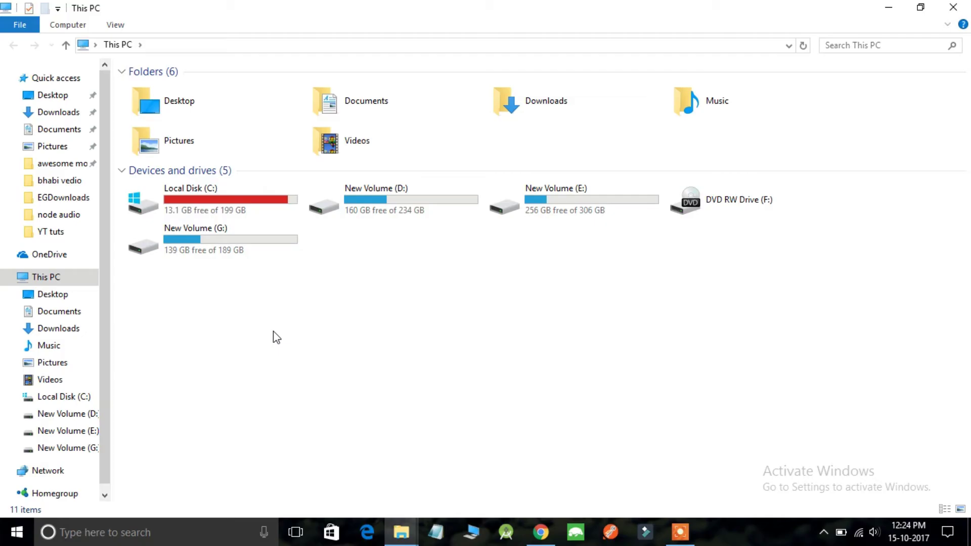
double_click(225, 188)
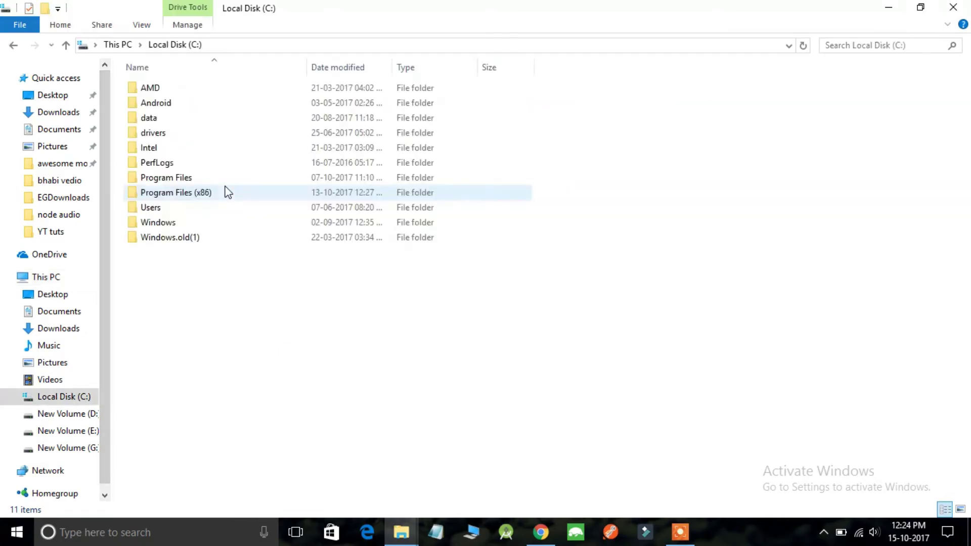
double_click(170, 180)
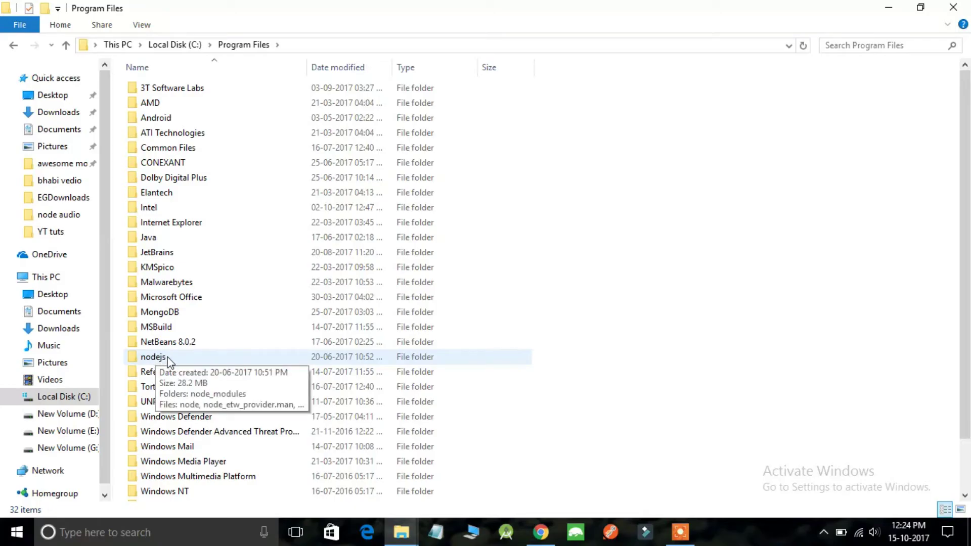
double_click(168, 357)
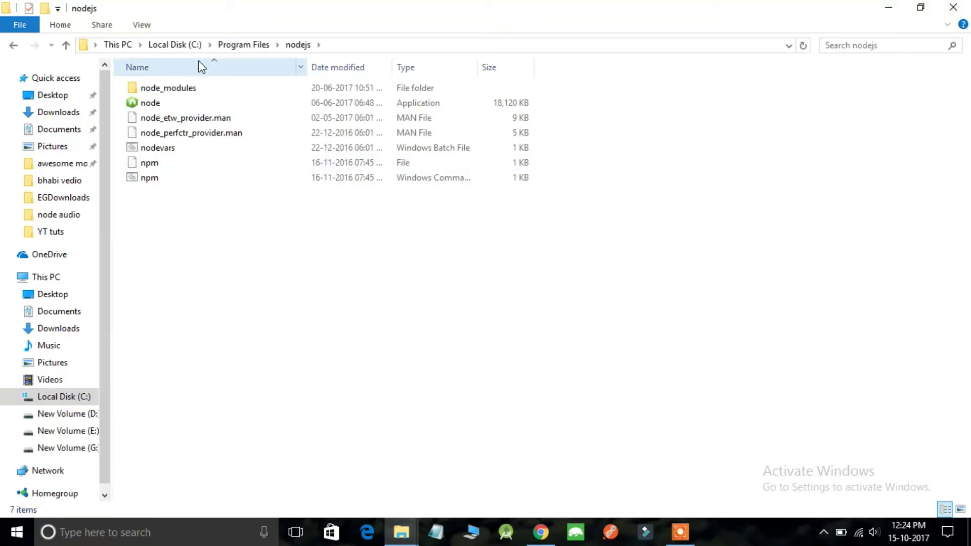
left_click(353, 45)
key("ctrl+c")
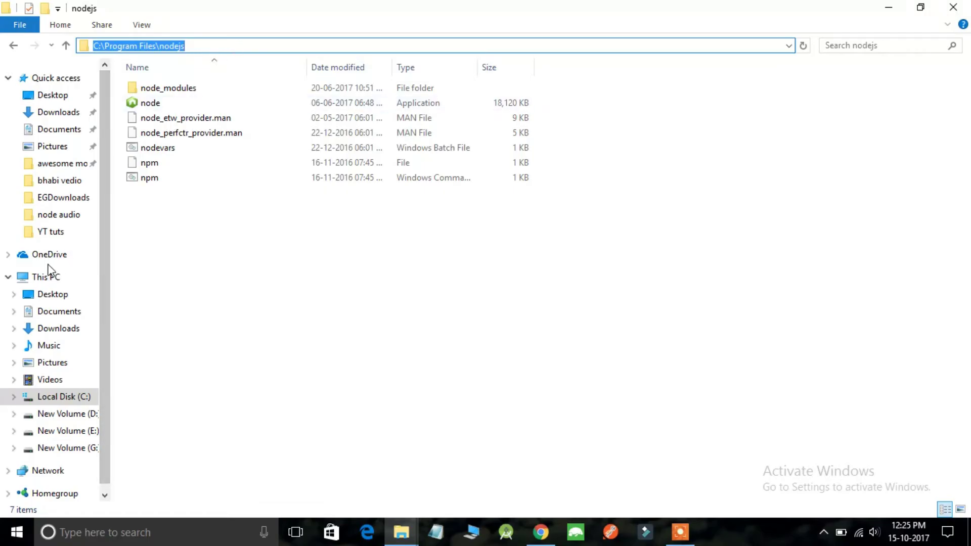
Step: Open This PC's Properties page and go to Advanced system settings
right_click(45, 284)
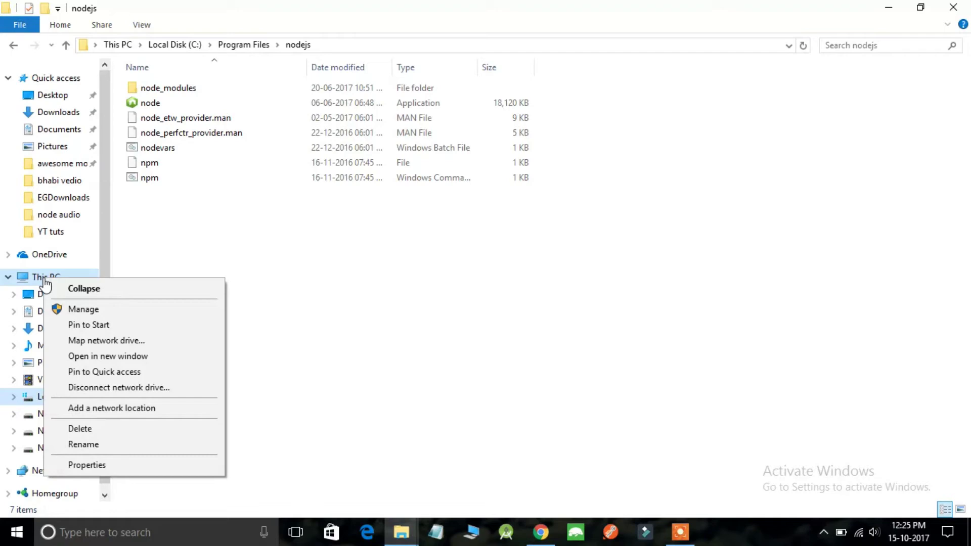
left_click(114, 466)
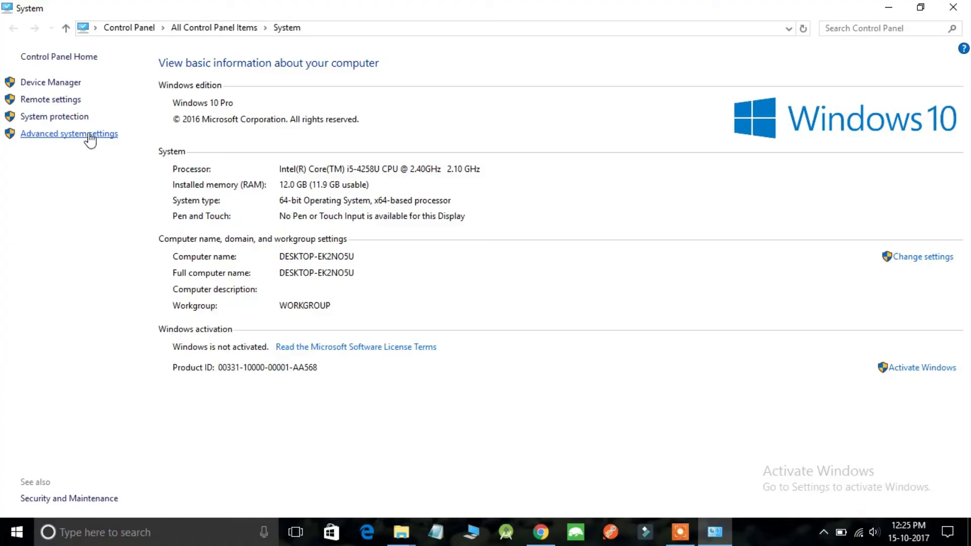
left_click(87, 133)
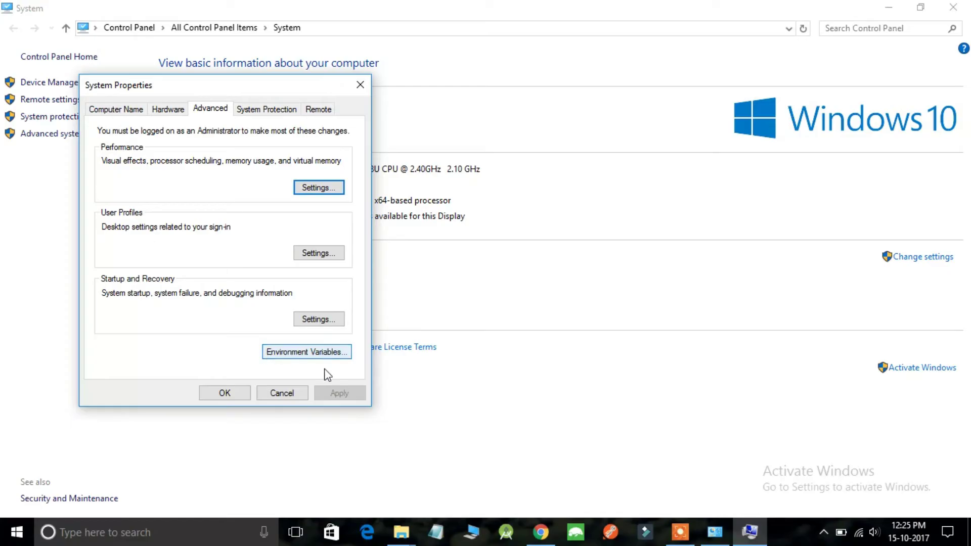
Step: Open Environment Variables and start editing the system Path variable
left_click(310, 353)
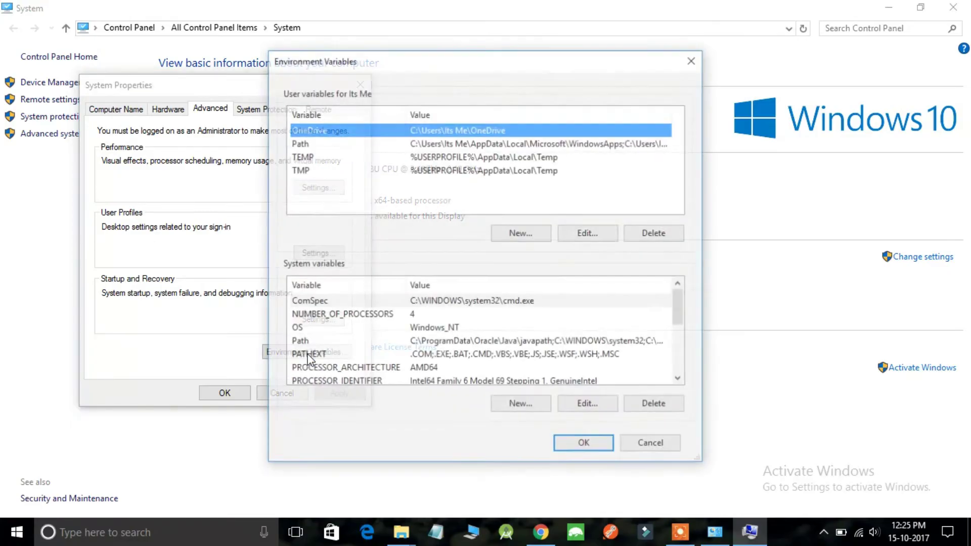
left_click(440, 344)
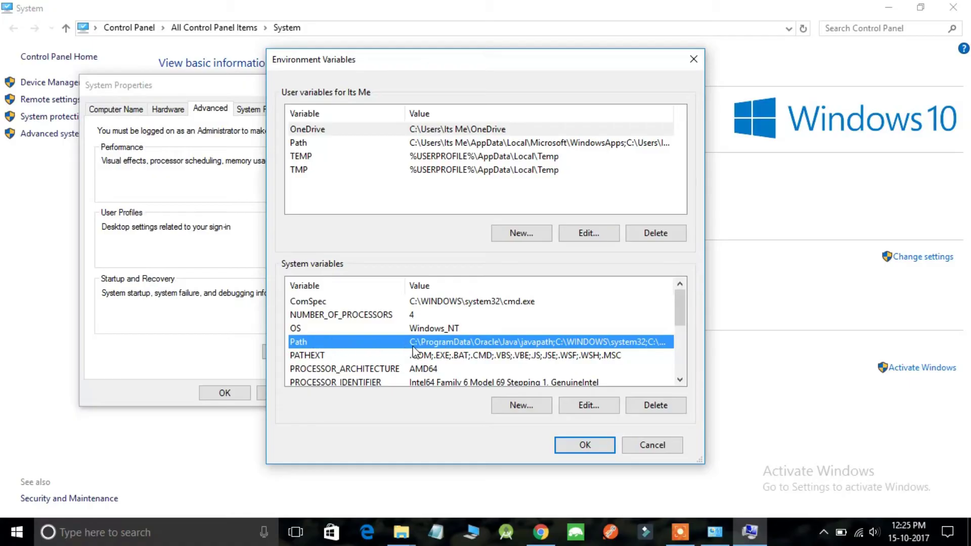
left_click(577, 405)
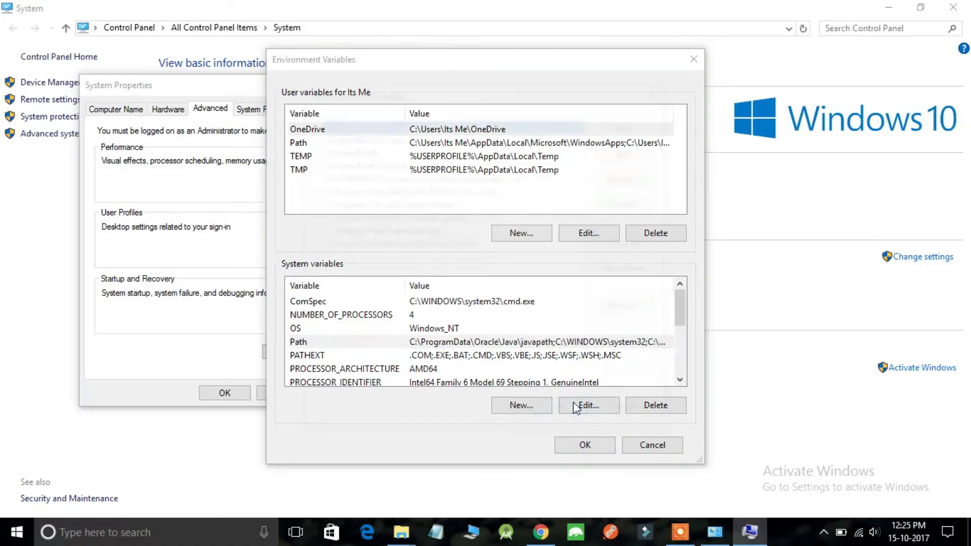
Step: Add C:\Program Files\nodejs as a new Path entry and confirm all three dialogs
left_click(354, 258)
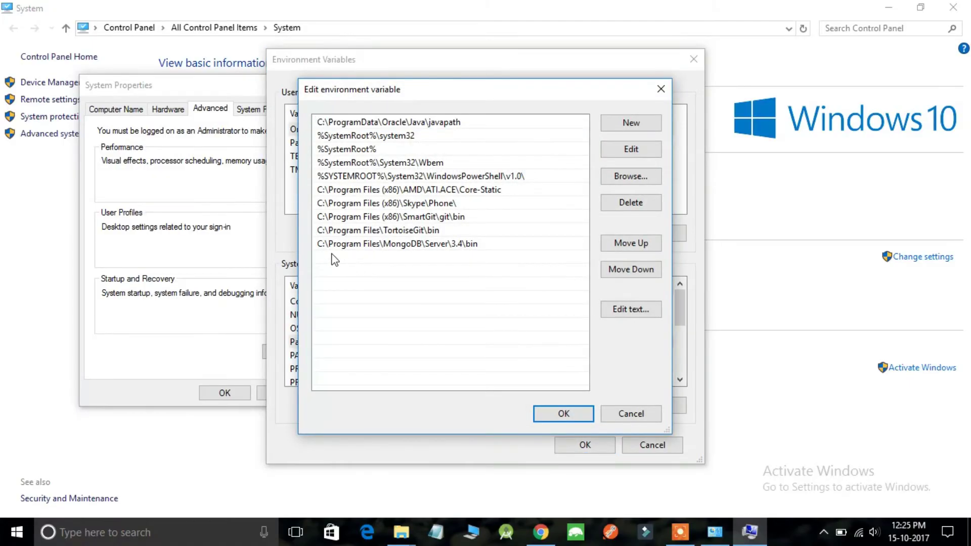
left_click(631, 123)
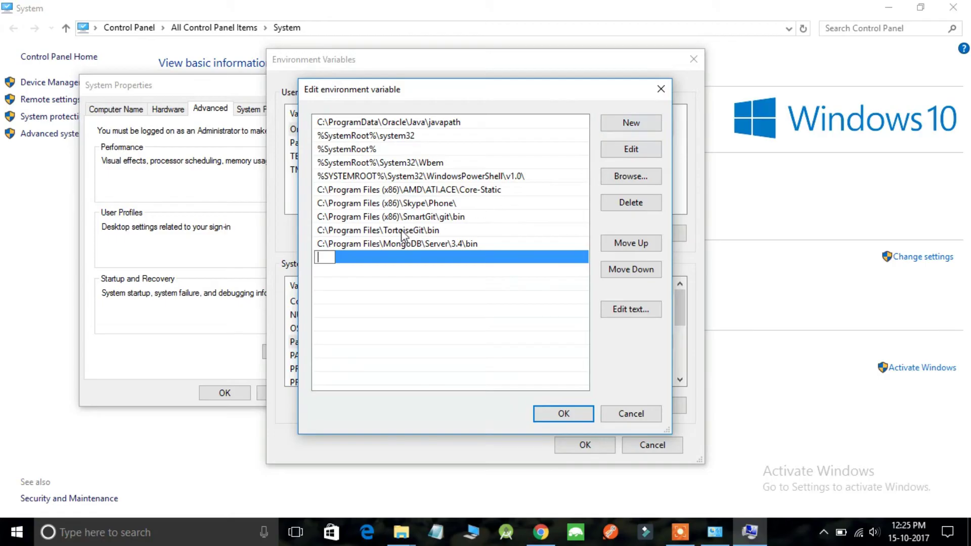
key("ctrl+v")
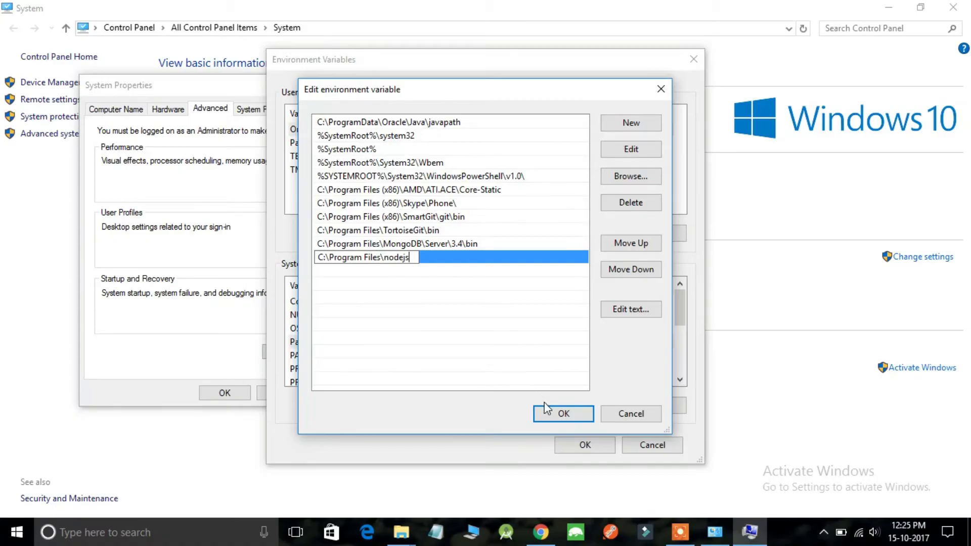
left_click(559, 415)
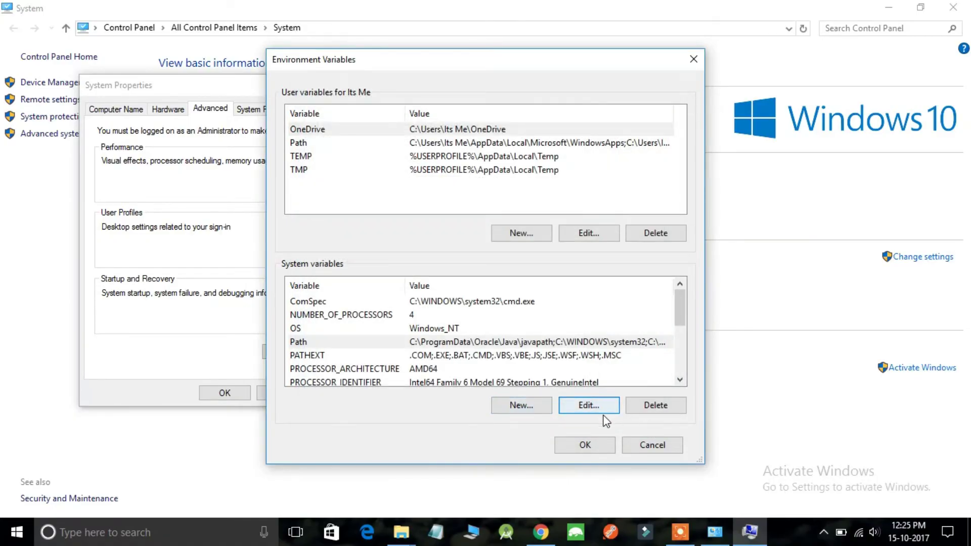
left_click(585, 445)
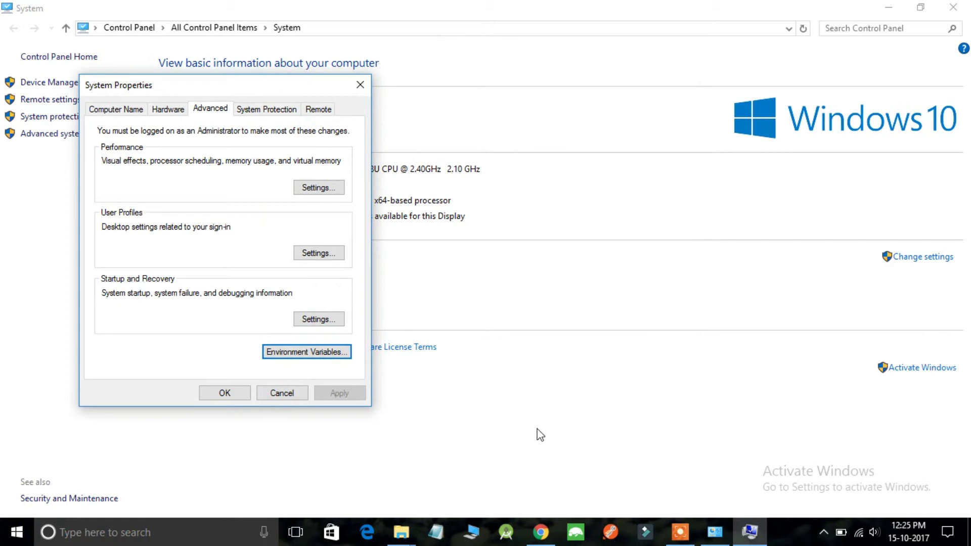
left_click(225, 393)
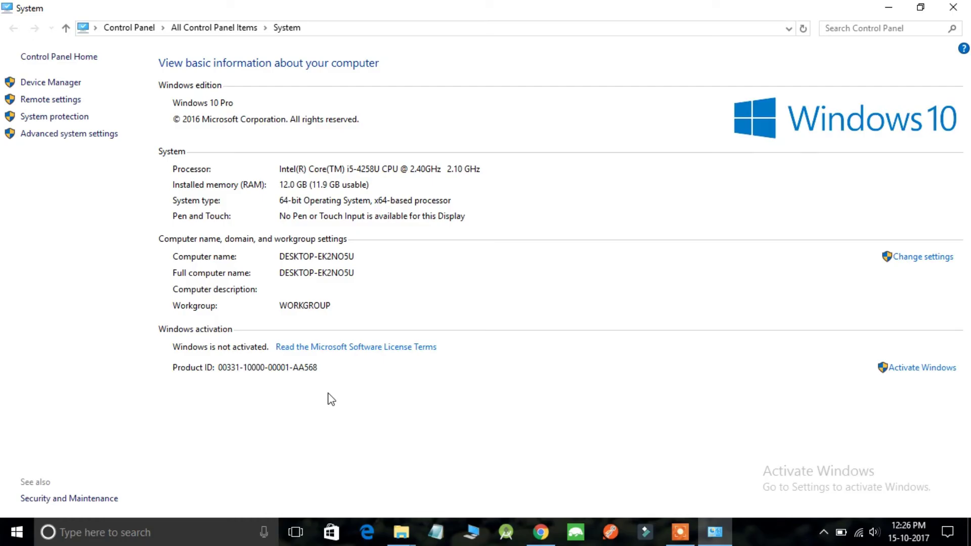
Step: Start node in a fresh Command Prompt and evaluate 2+2, which returns 4
key("super+r")
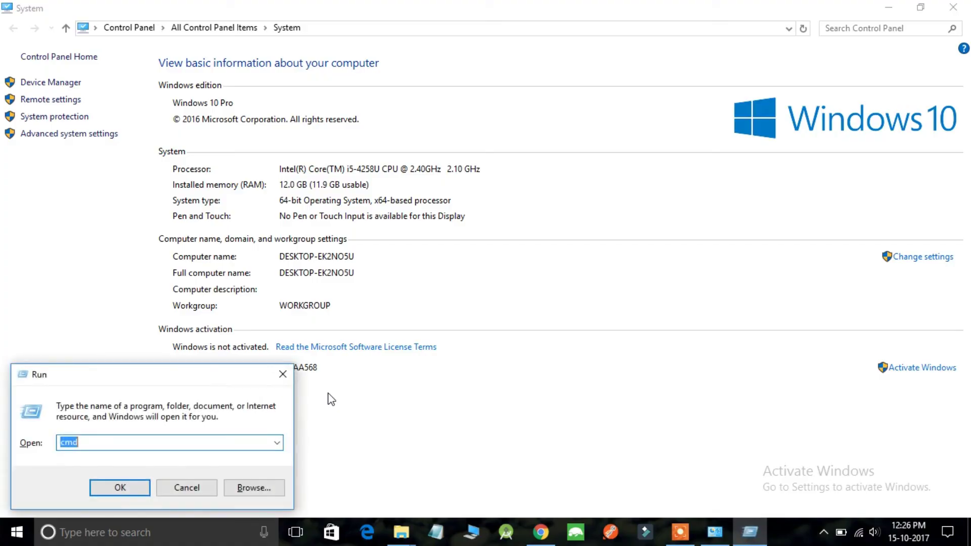
key("Return")
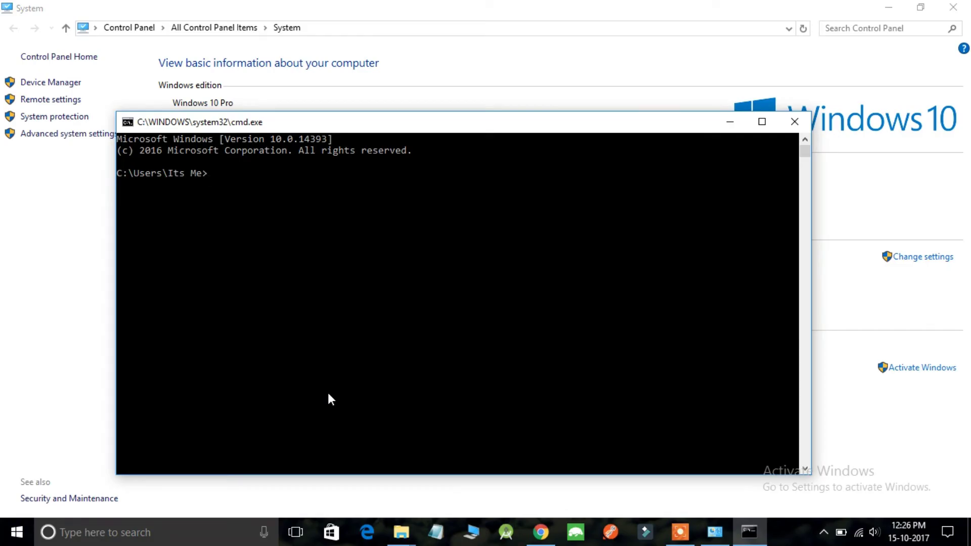
type("node")
key("Return")
type("2+2")
key("Return")
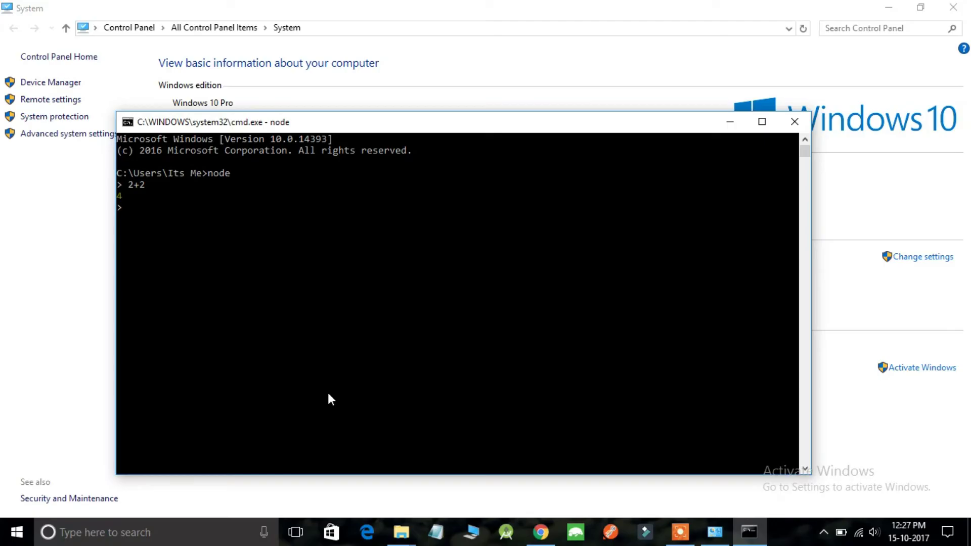